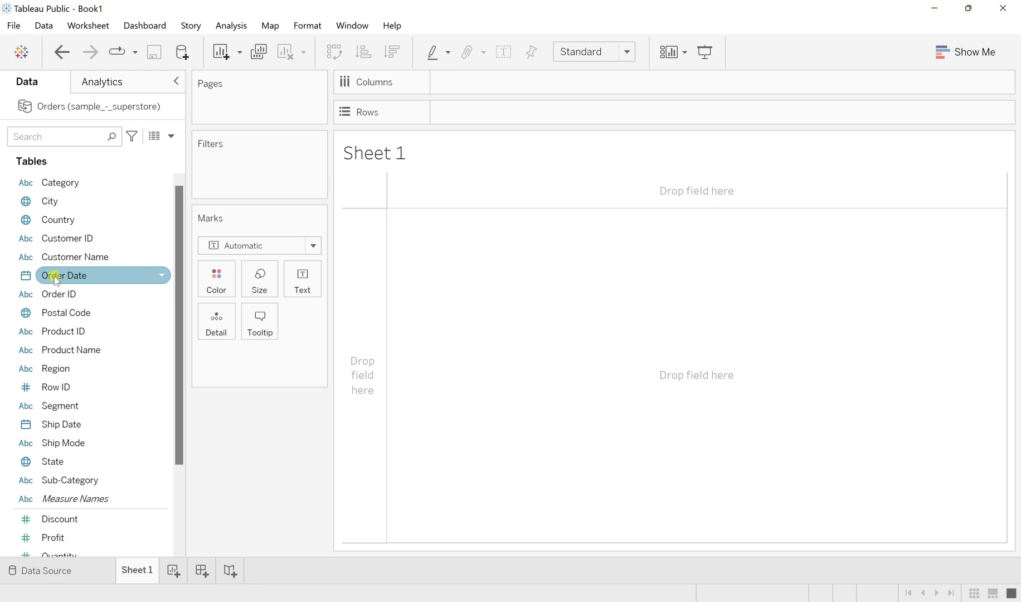
Step: Put Order Date on Rows and drill down from YEAR to quarters and months
left_click_drag(54, 279, 473, 112)
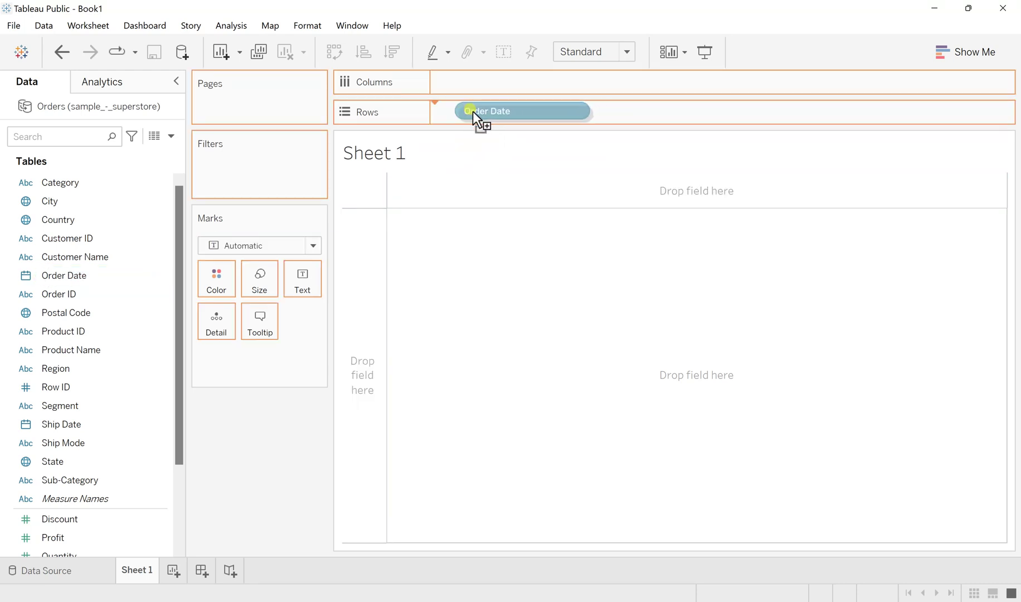
mouse_move(495, 112)
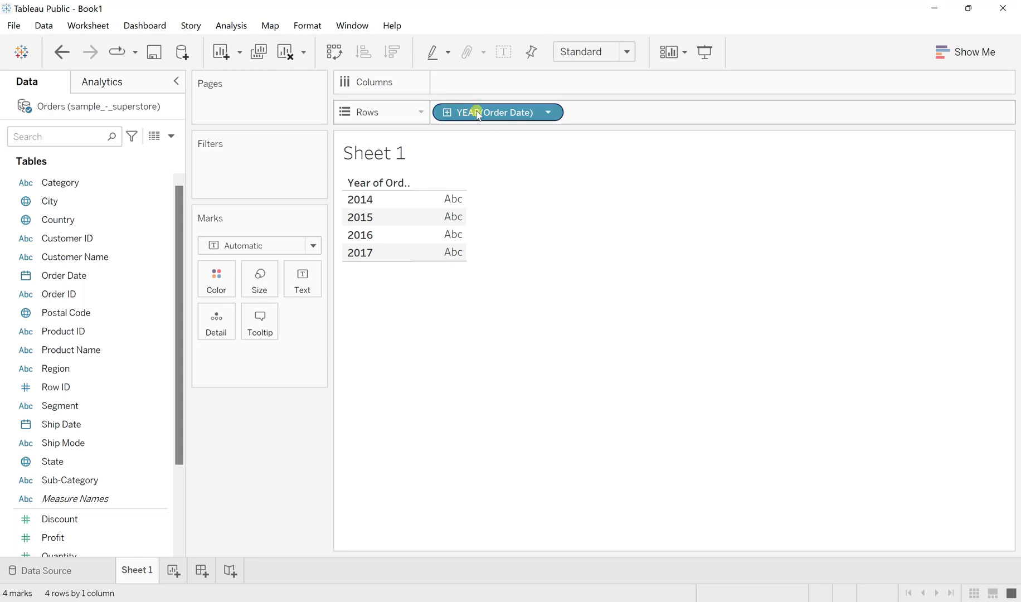
left_click(447, 114)
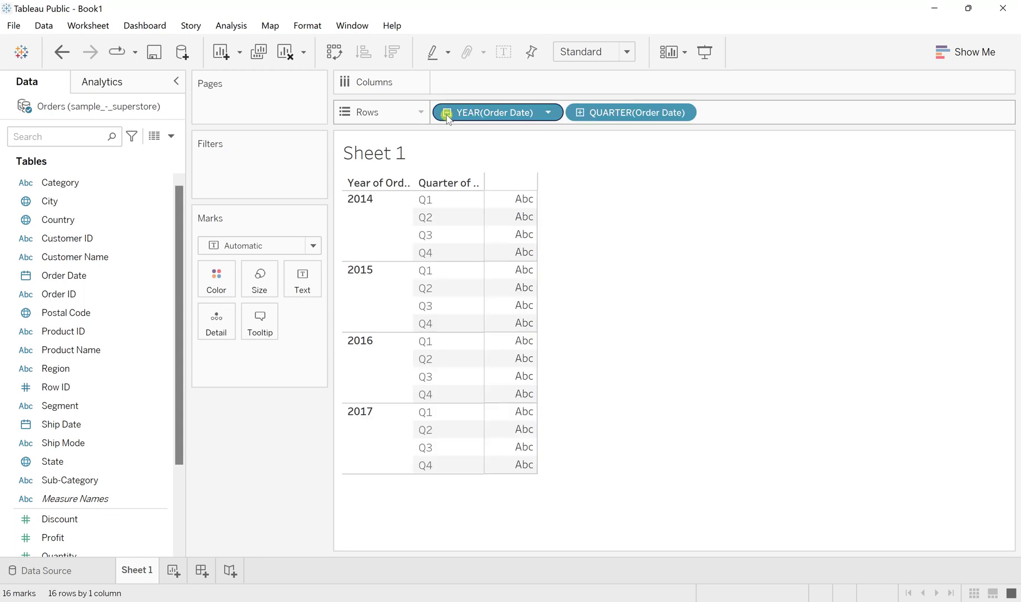
left_click(579, 113)
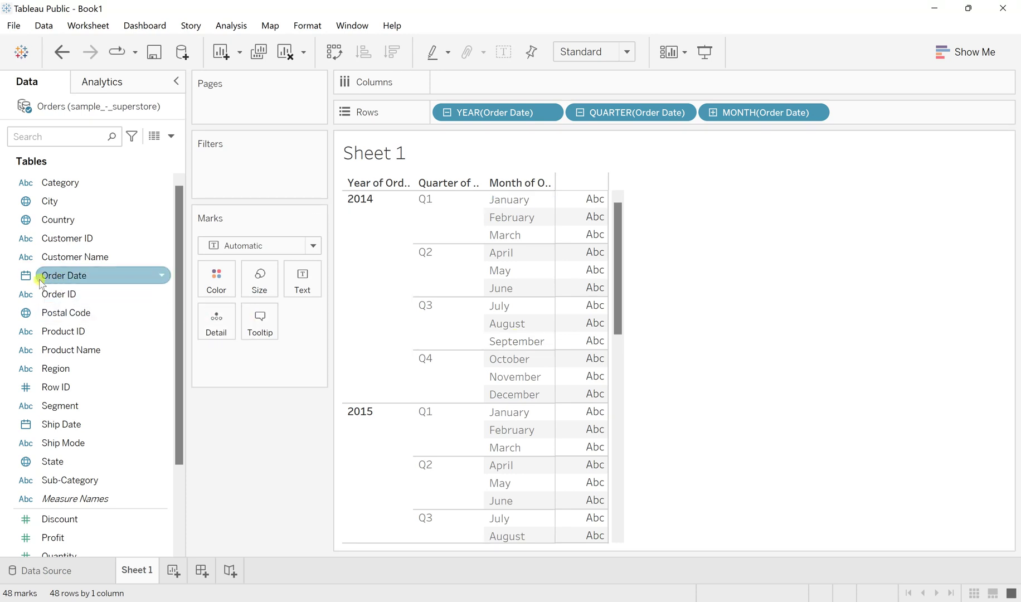
Step: Show the Fiscal Year Start month list under Order Date's Default Properties
left_click(54, 277)
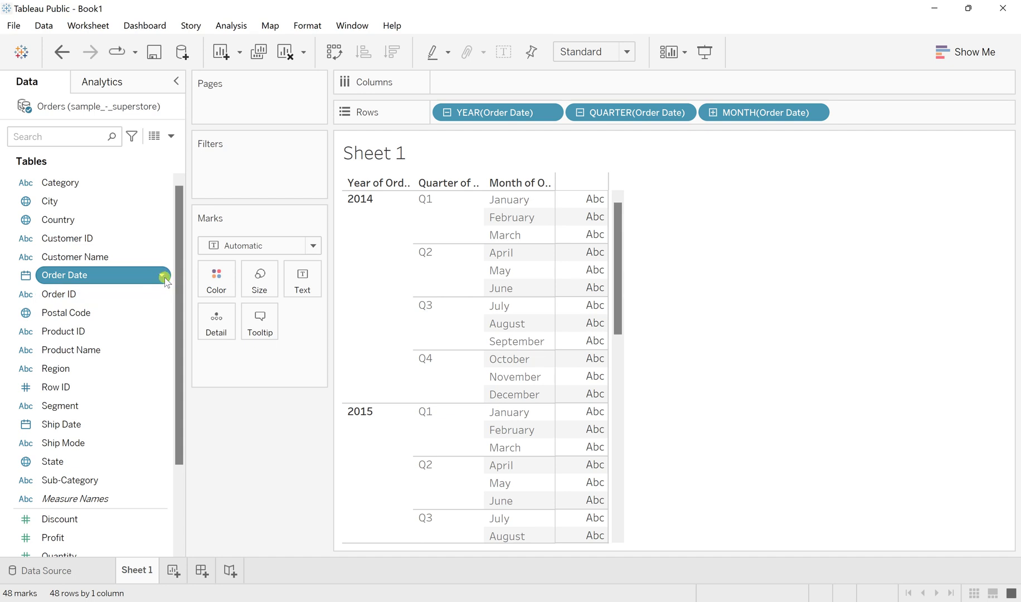
left_click(164, 277)
mouse_move(220, 439)
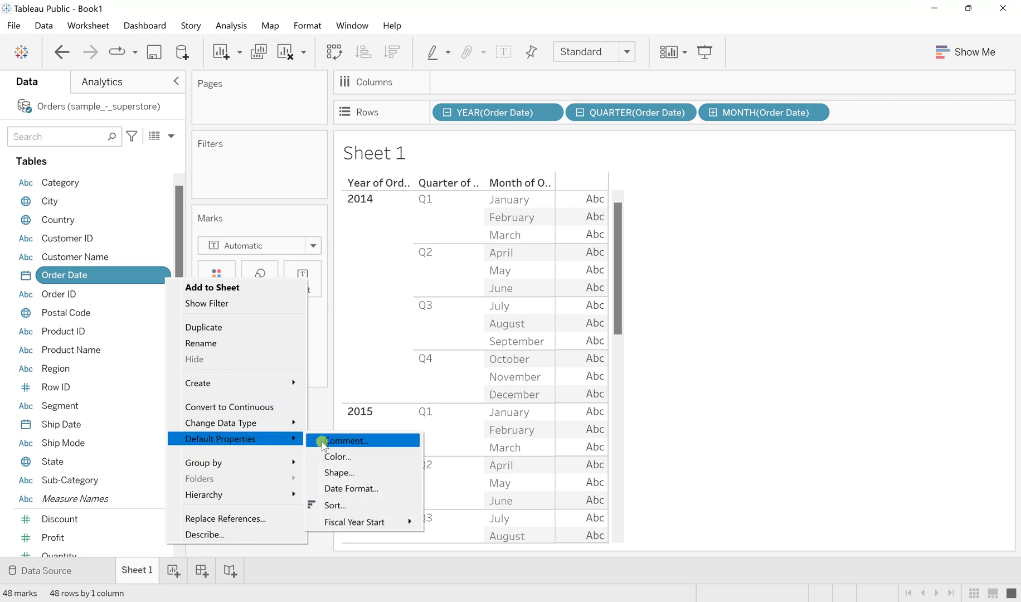
left_click(342, 523)
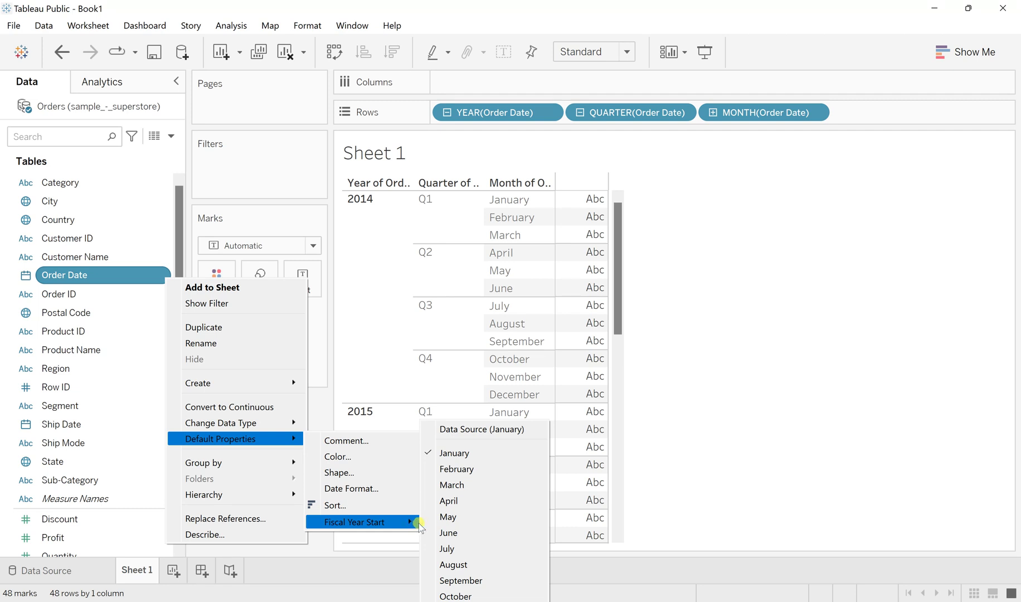
Step: Pick Order Date's fiscal year start month from the submenu, aiming for April
left_click(438, 501)
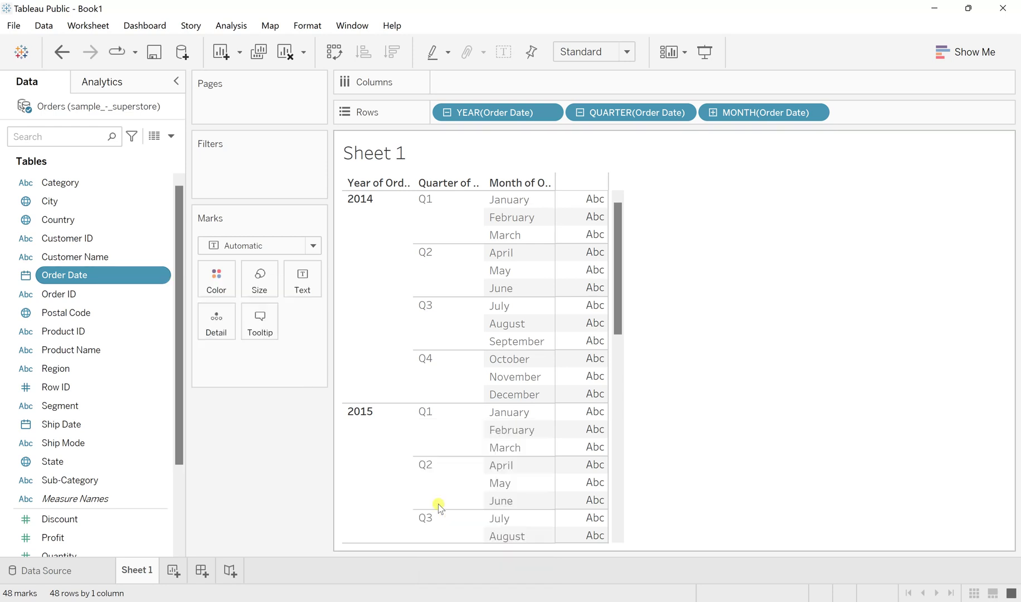